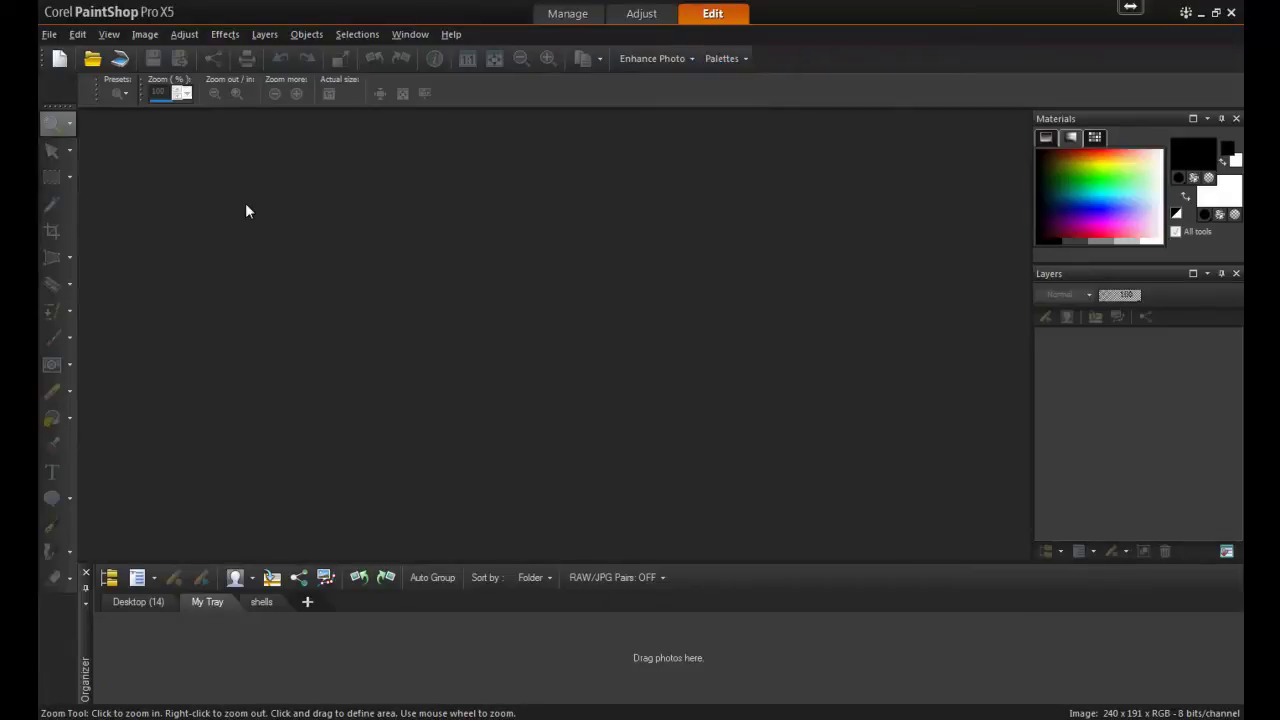
Create an 800 x 800 pixel transparent raster image and flood-fill it white.
left_click(50, 37)
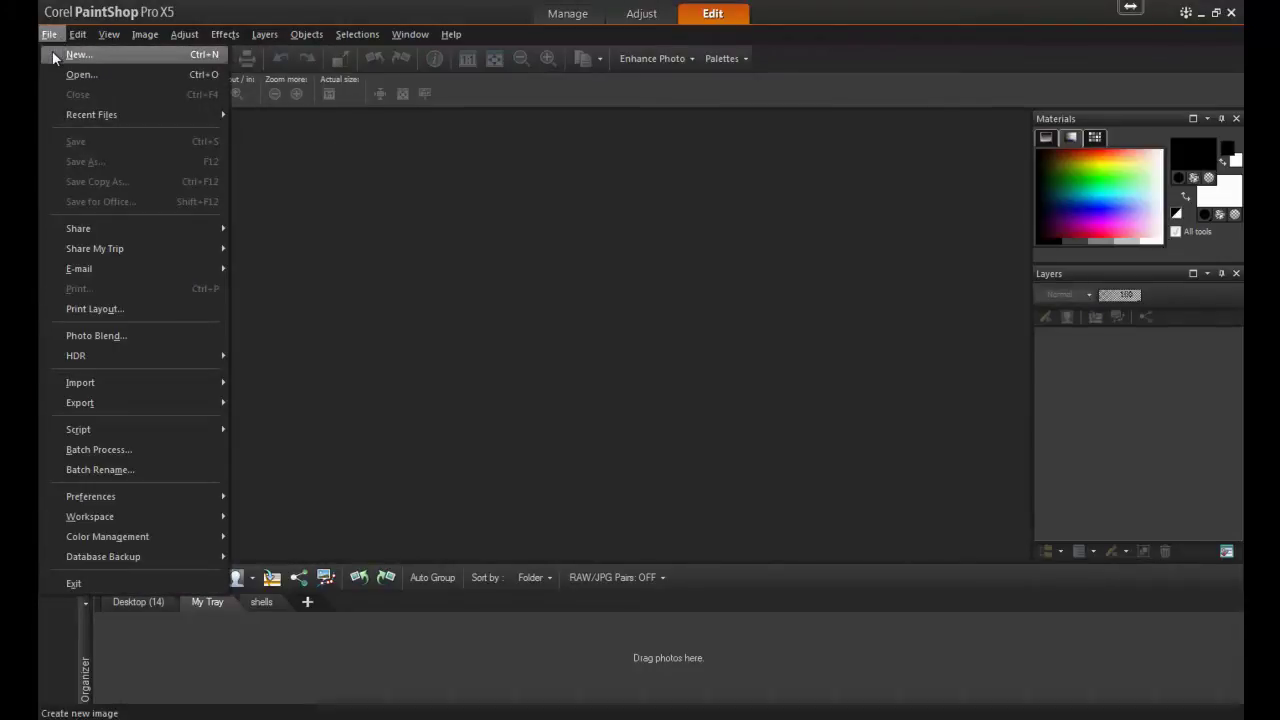
left_click(54, 58)
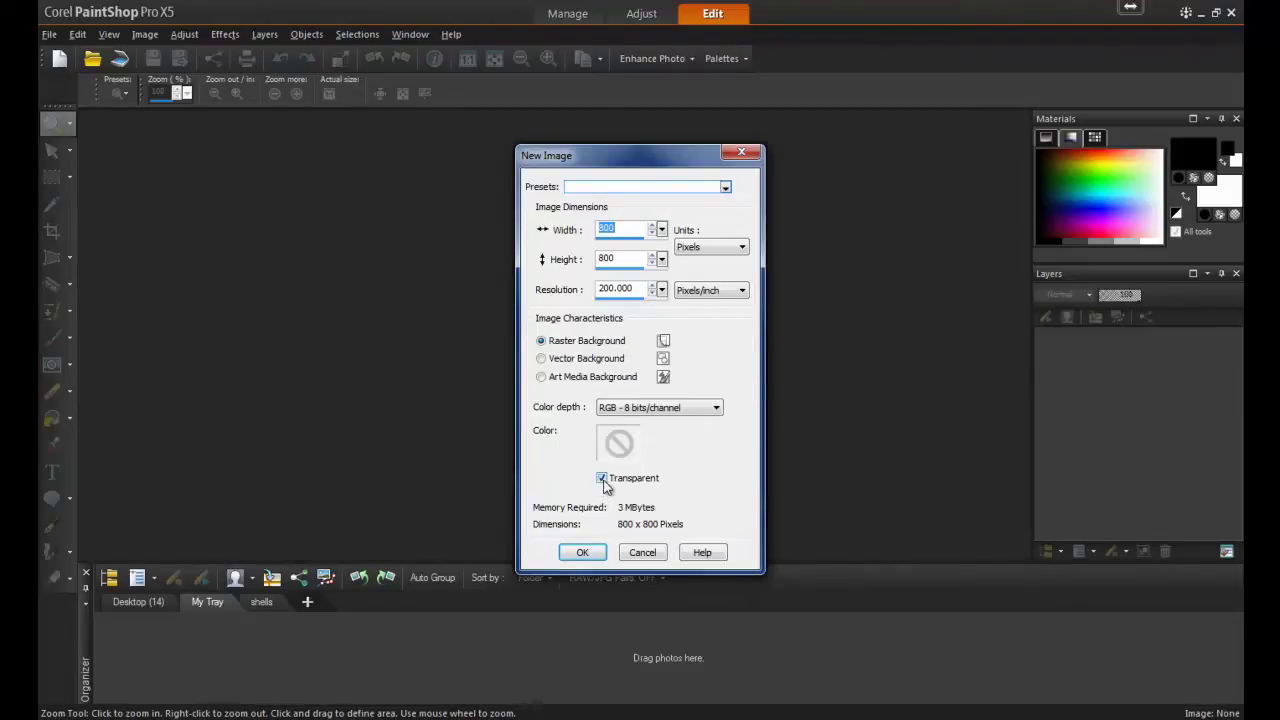
left_click(582, 552)
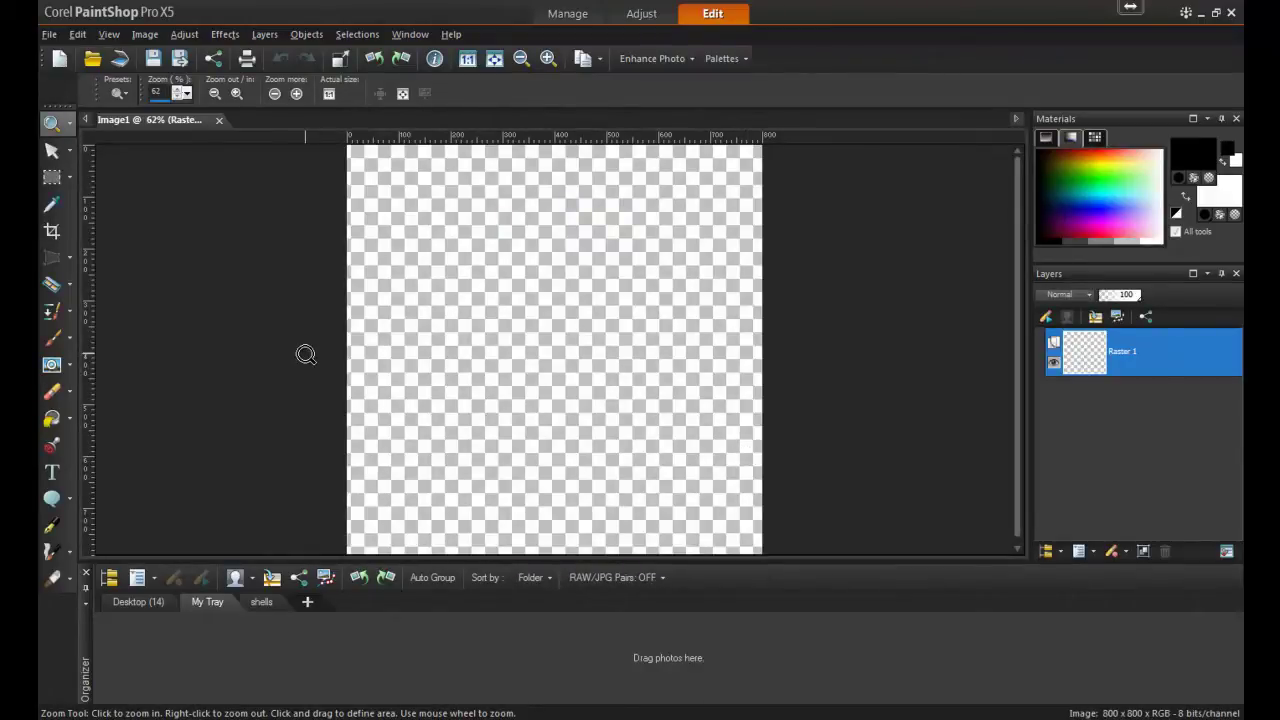
left_click(52, 418)
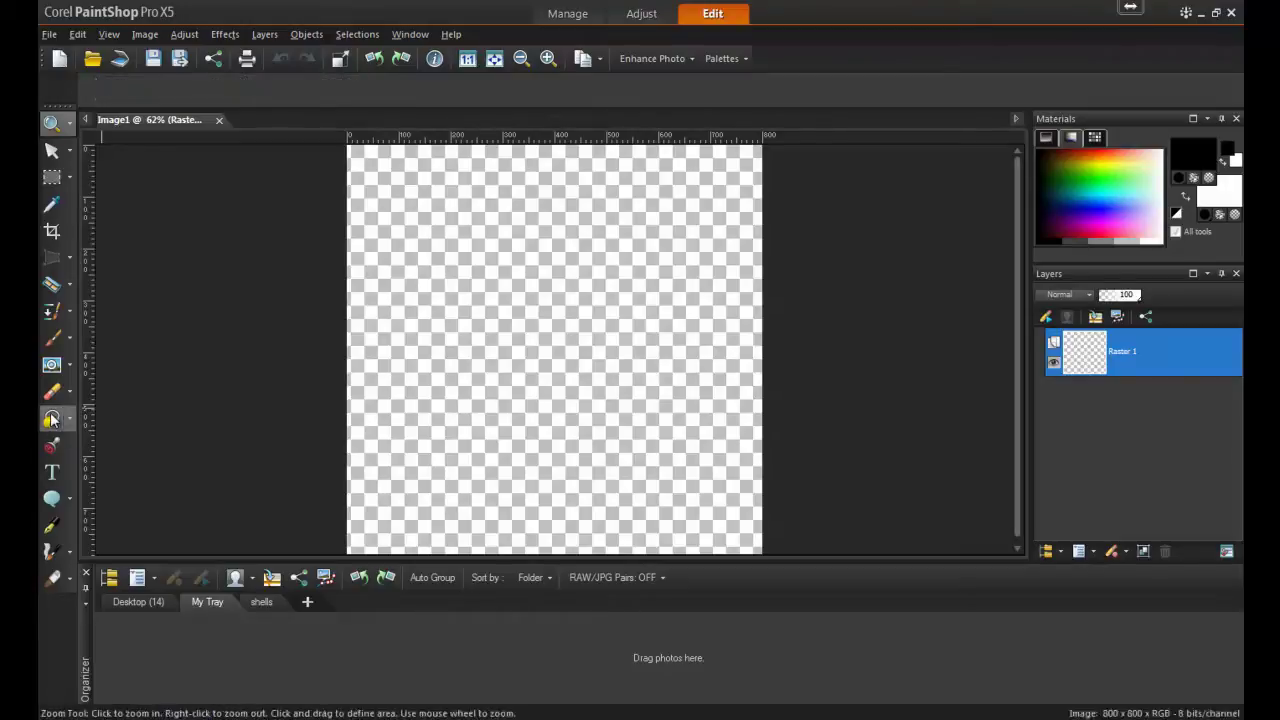
left_click(562, 378)
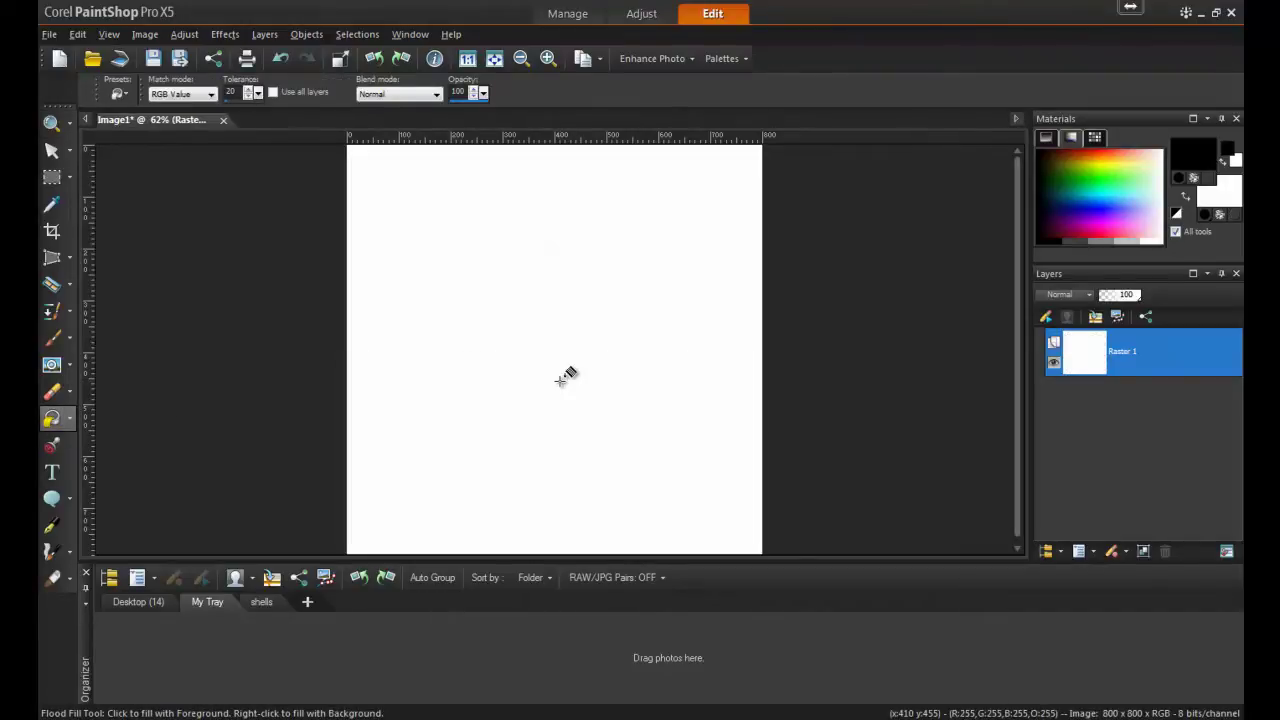
Open the ray.pspimage and Zoeys text.pspimage files together.
left_click(46, 33)
left_click(104, 78)
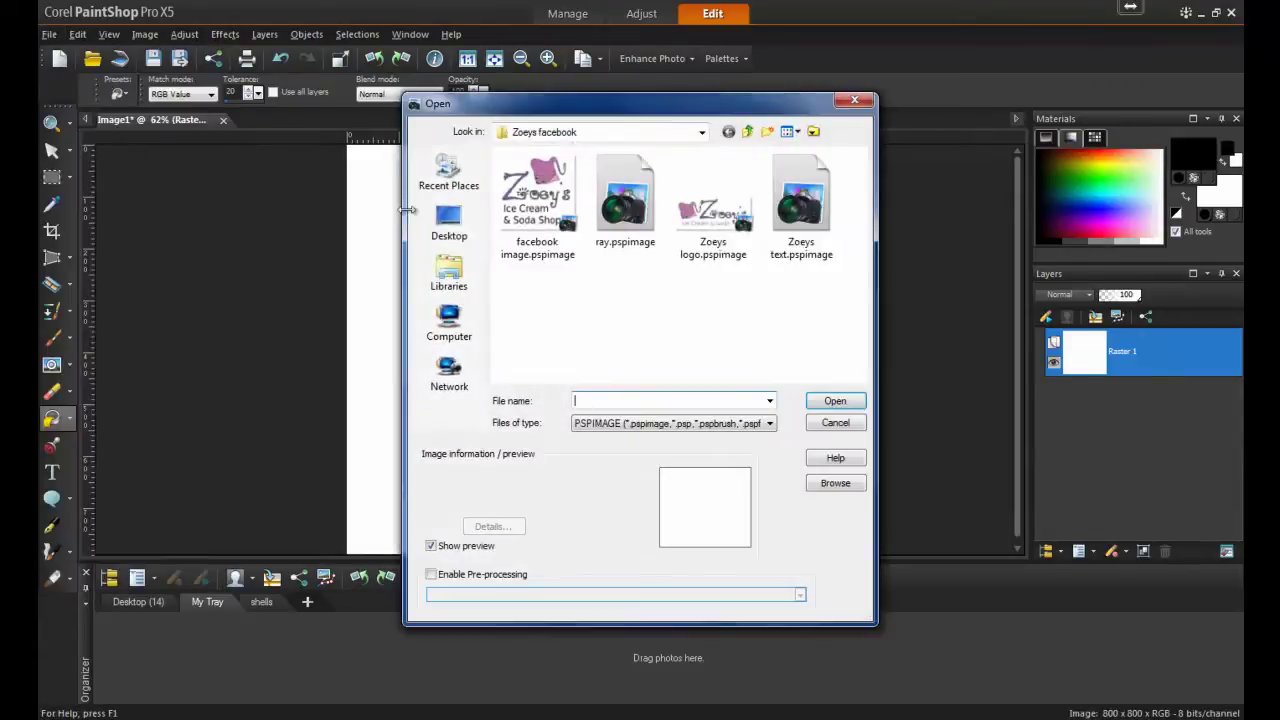
left_click(622, 222)
left_click(798, 232, "ctrl")
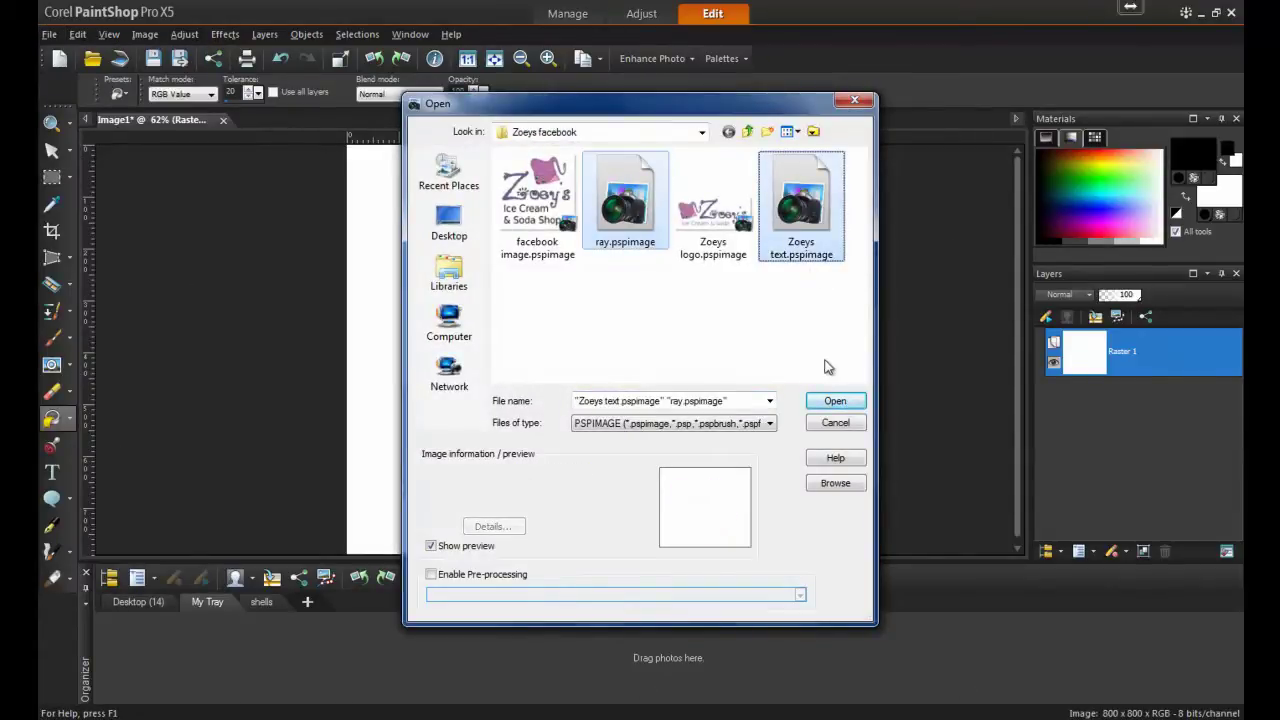
left_click(836, 401)
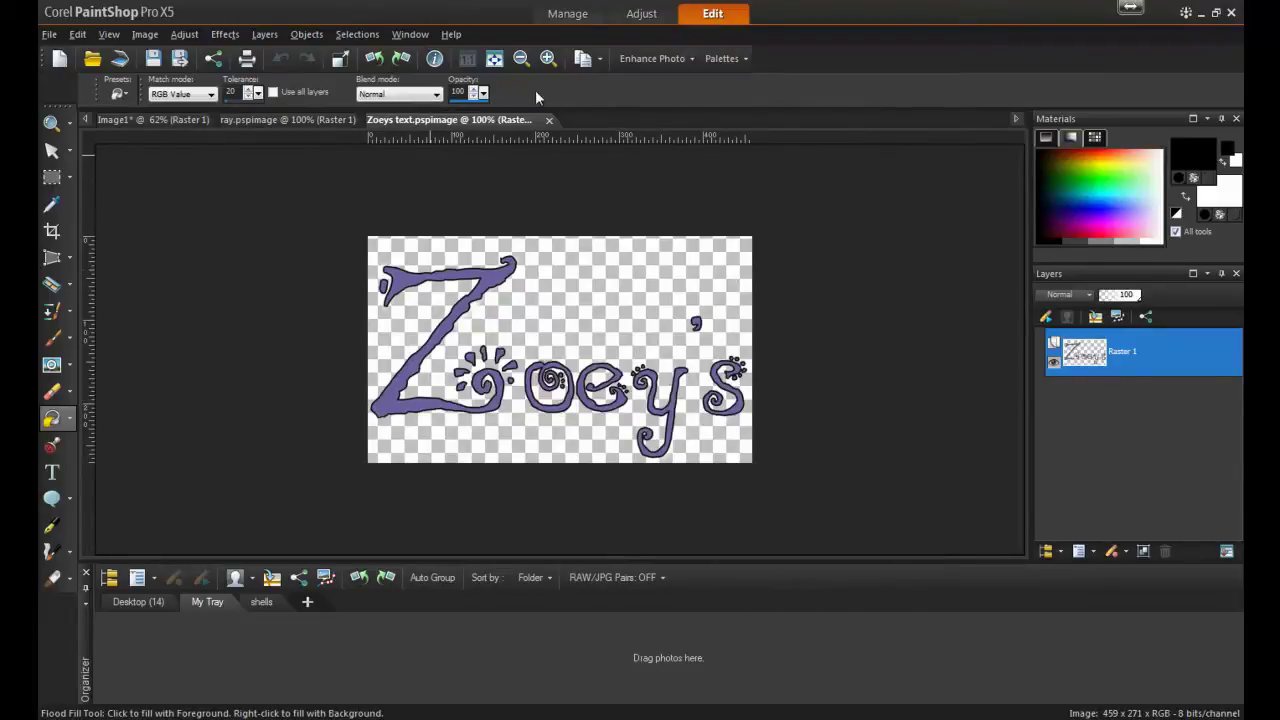
Copy the whole Zoeys lettering and paste it as a new layer into the white image.
left_click(357, 34)
left_click(360, 34)
left_click(50, 34)
mouse_move(77, 34)
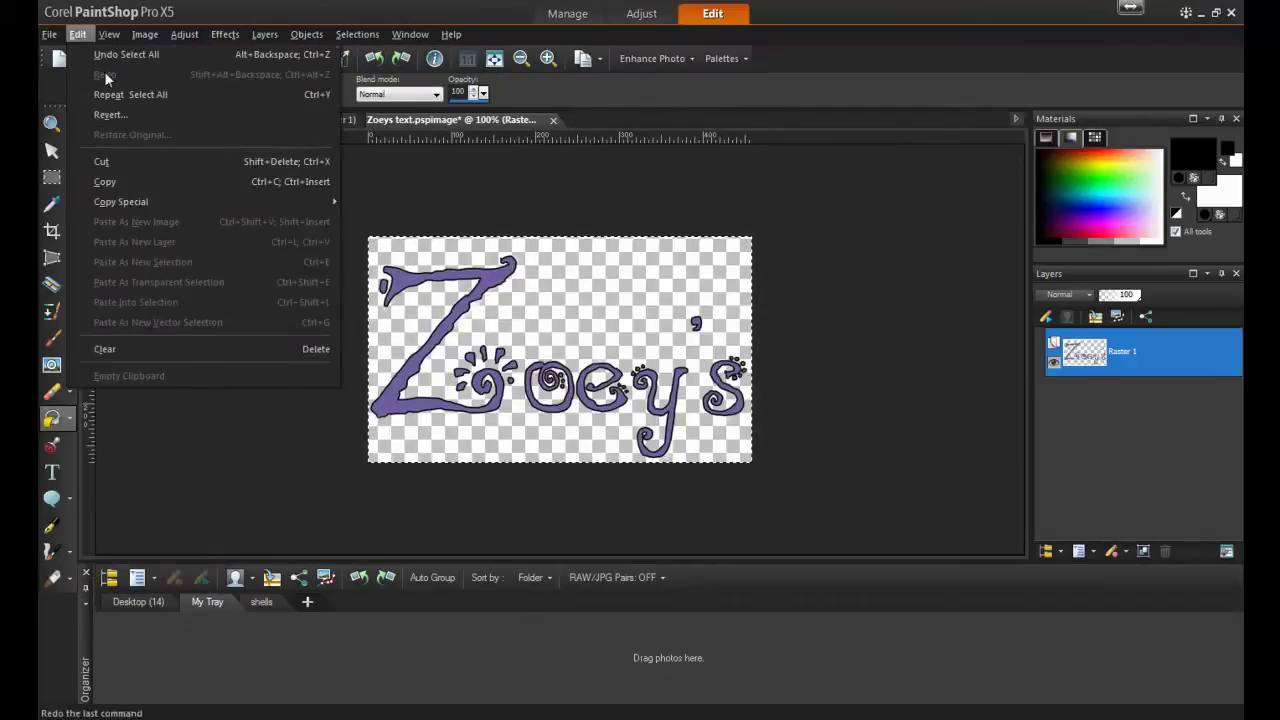
left_click(173, 180)
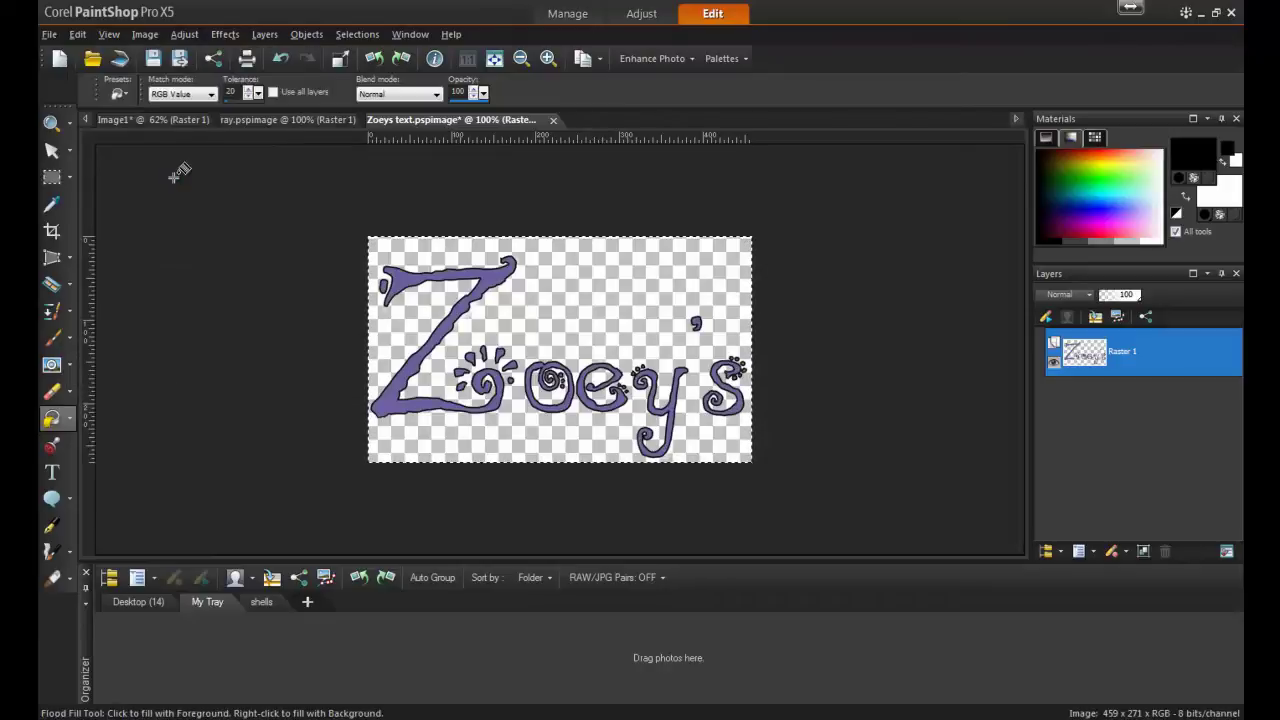
left_click(157, 122)
left_click(77, 35)
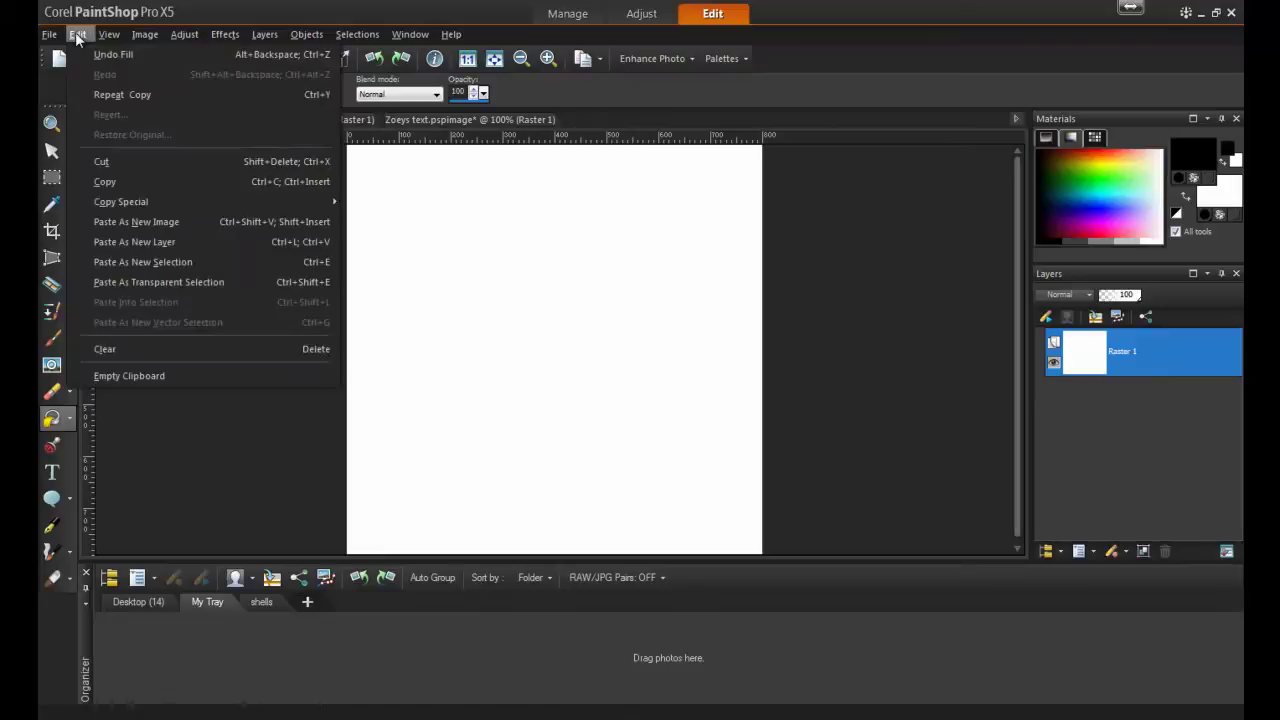
left_click(219, 246)
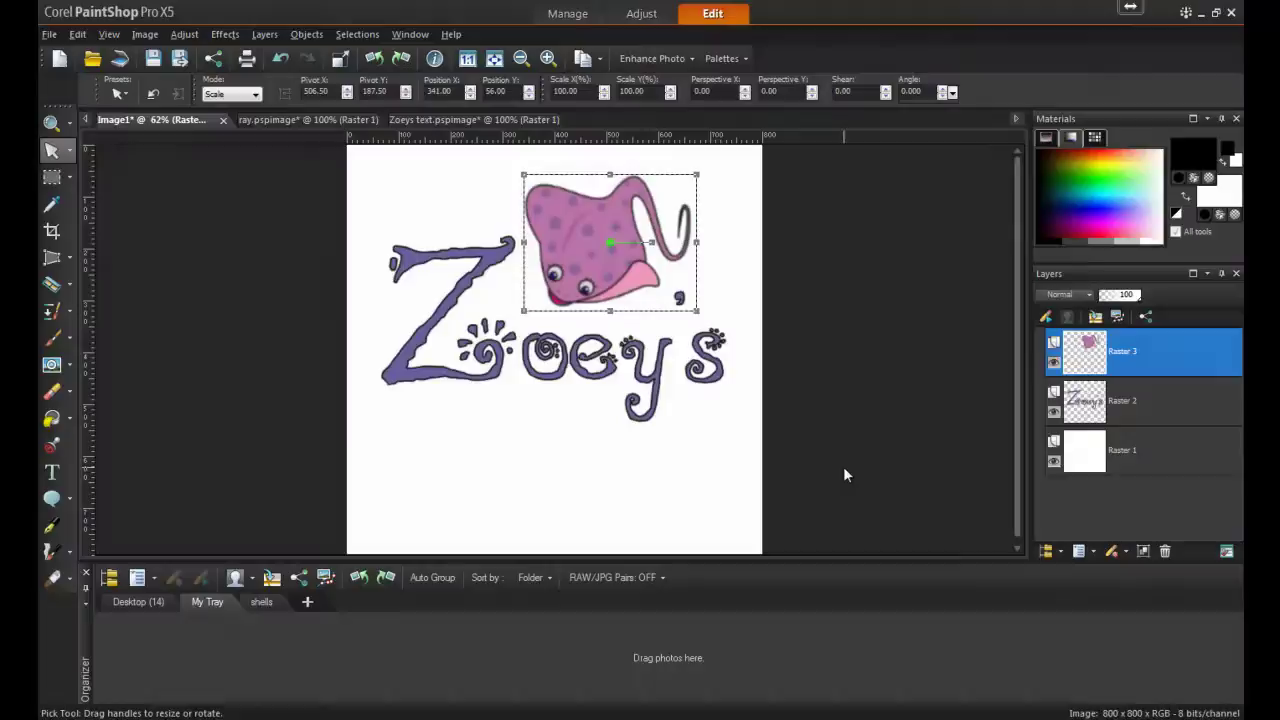
Type 'Ice Cream' and '& Soda Shop' on two lines below the Zoeys lettering.
left_click(52, 471)
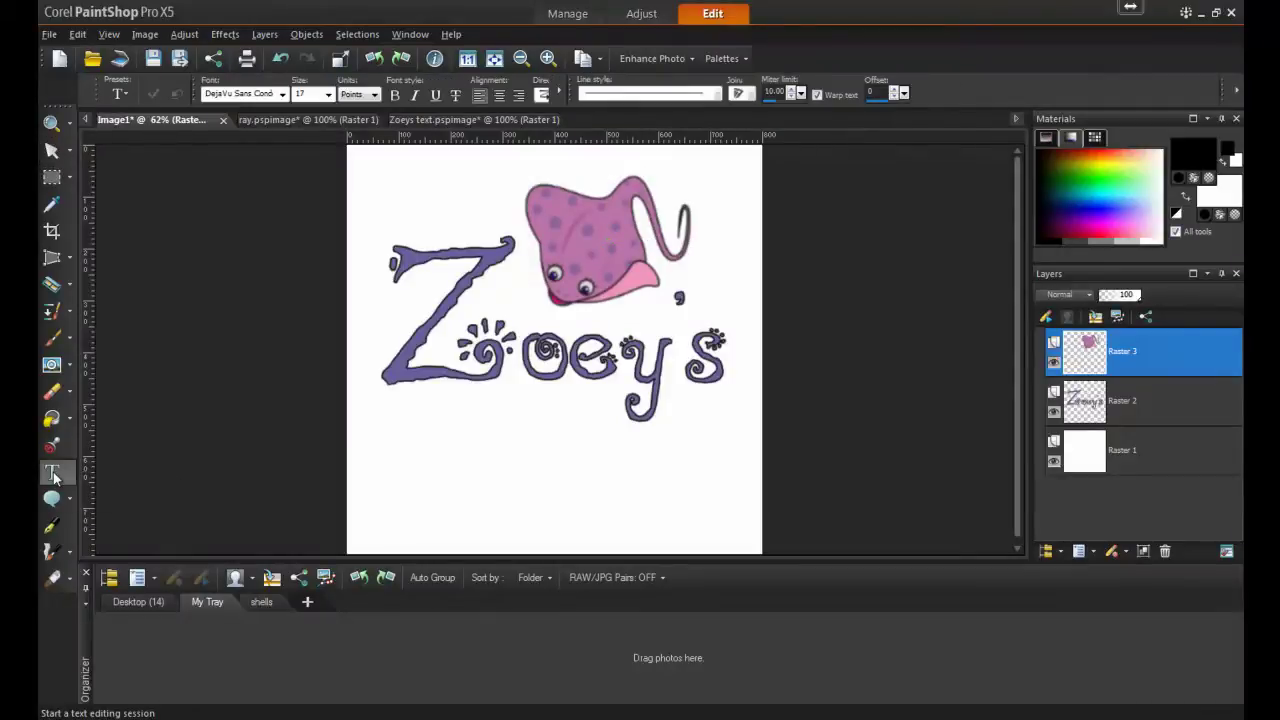
left_click(380, 445)
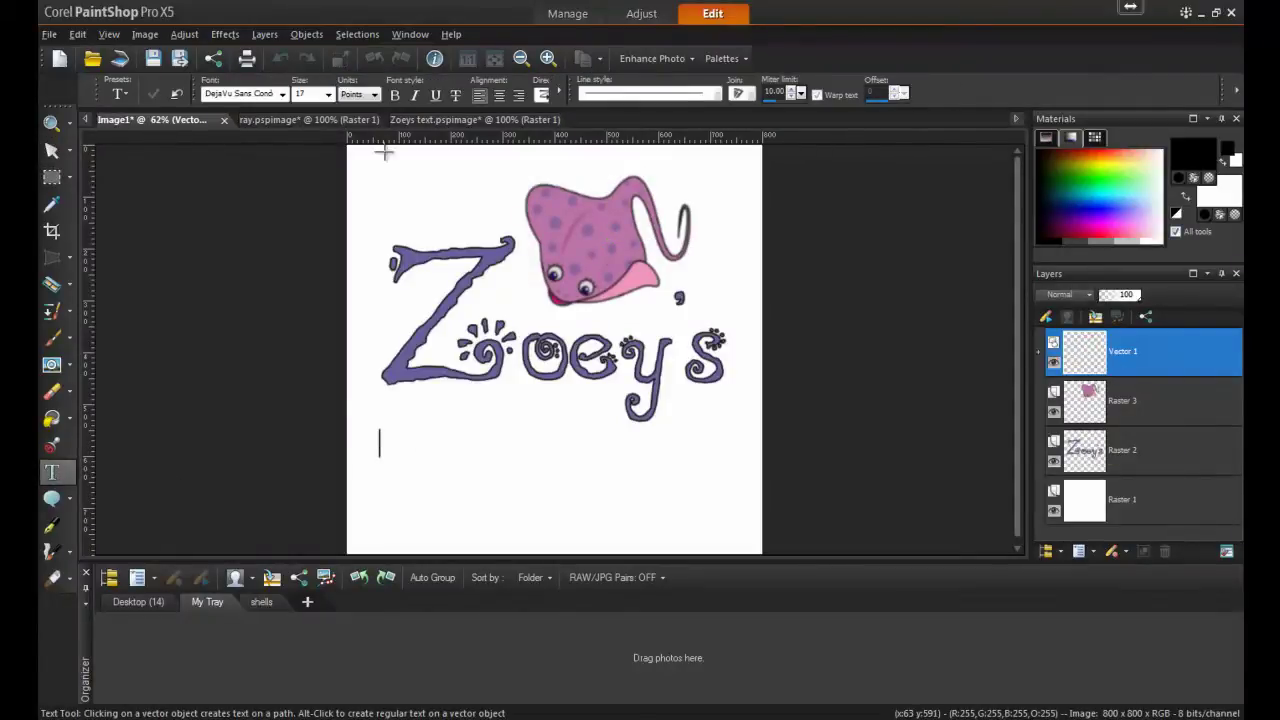
left_click(282, 94)
left_click(266, 112)
type("Ice Cream")
key("Return")
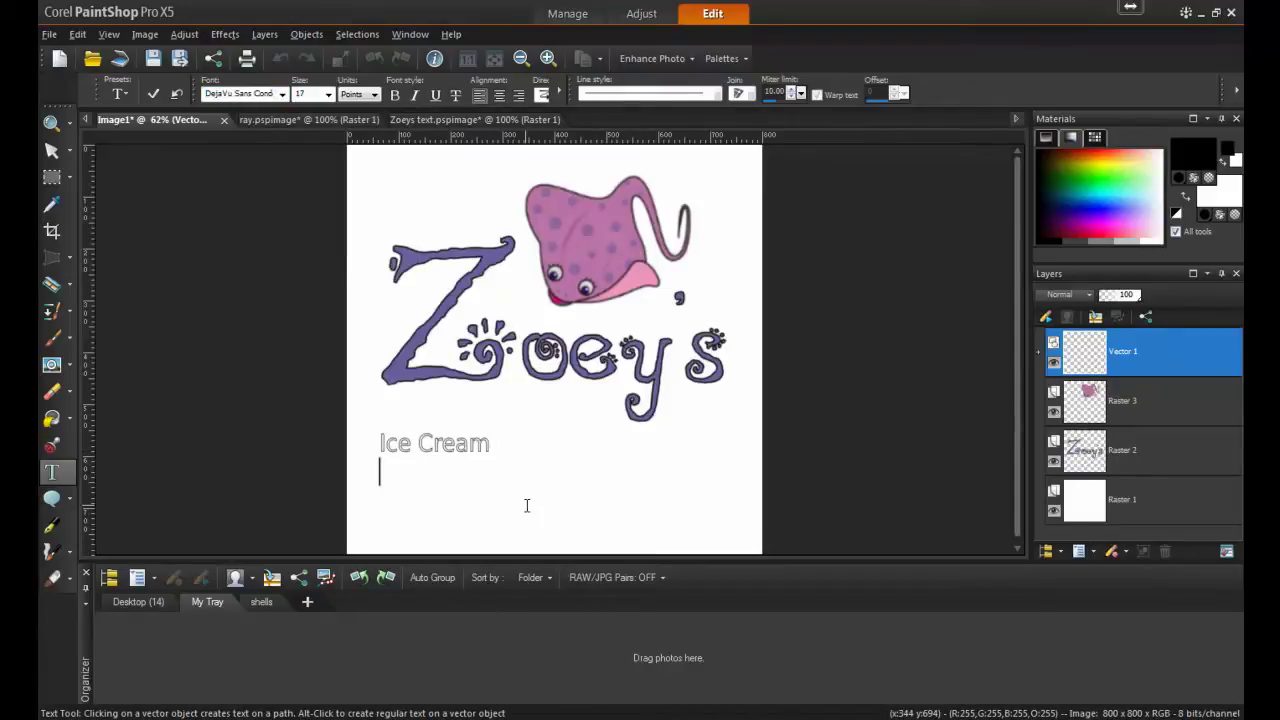
type("& Soda Shop")
Color the text black, enlarge it, and move it up just under the logo.
left_click_drag(522, 472, 357, 442)
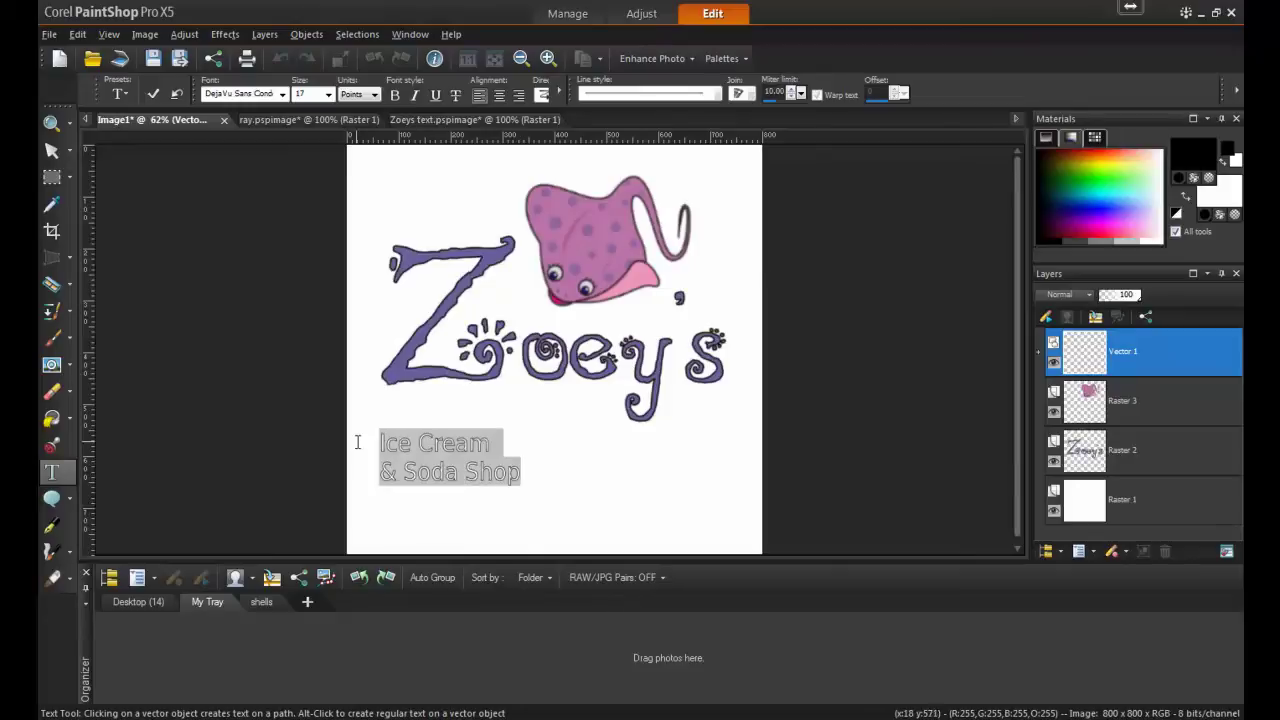
left_click(1228, 205)
left_click(632, 410)
left_click(576, 580)
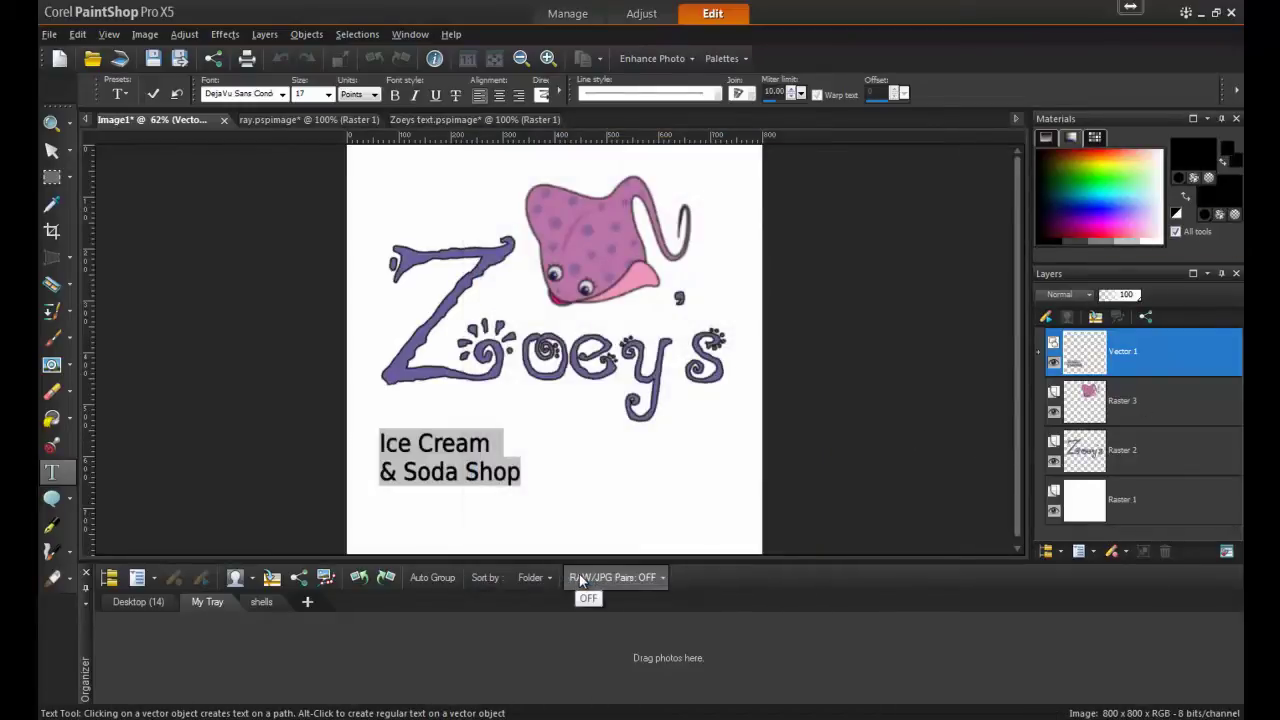
left_click(52, 150)
left_click_drag(524, 485, 655, 531)
left_click_drag(577, 529, 648, 491)
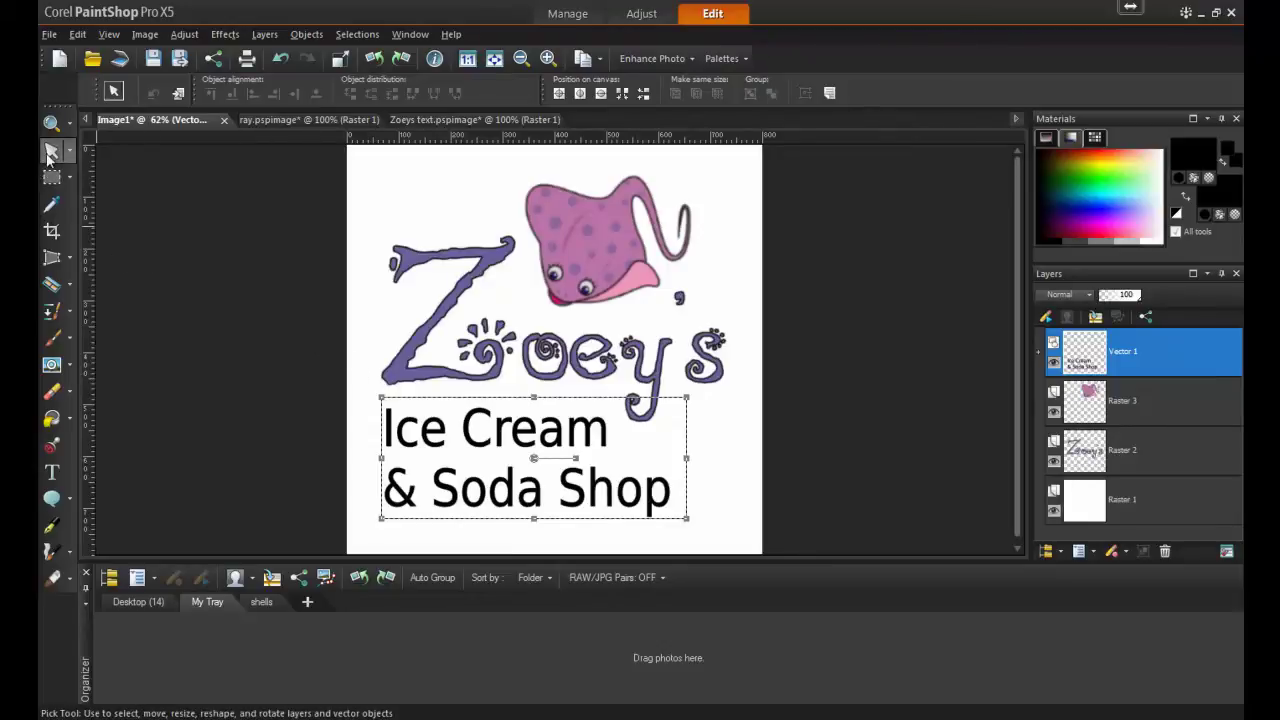
Apply the striped picture frame from Image > Picture Frame around the 800 x 800 canvas.
left_click(79, 34)
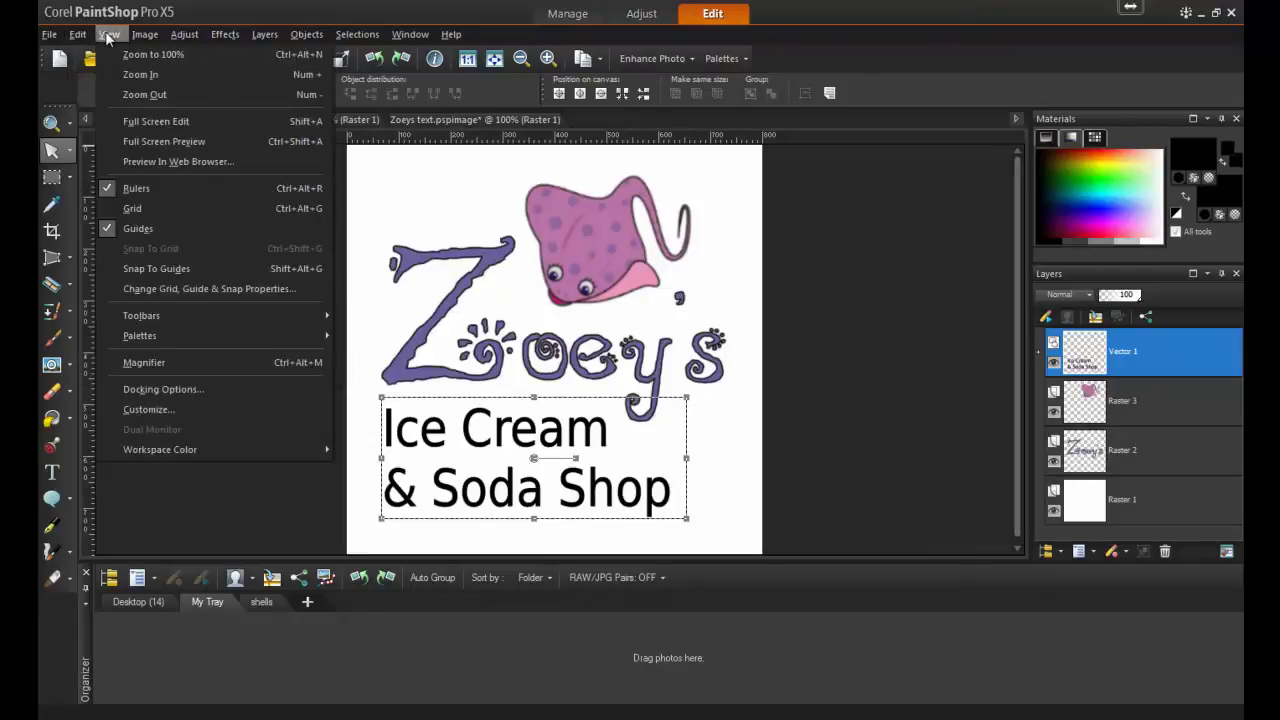
mouse_move(145, 36)
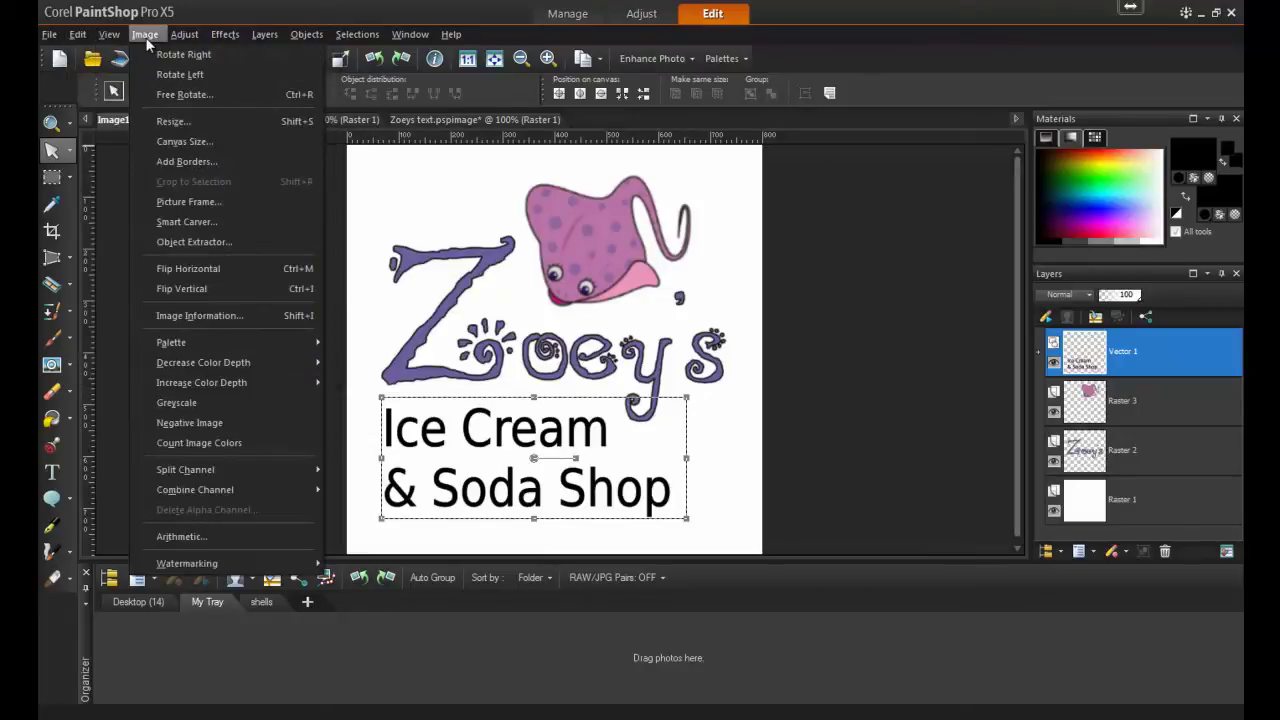
left_click(228, 201)
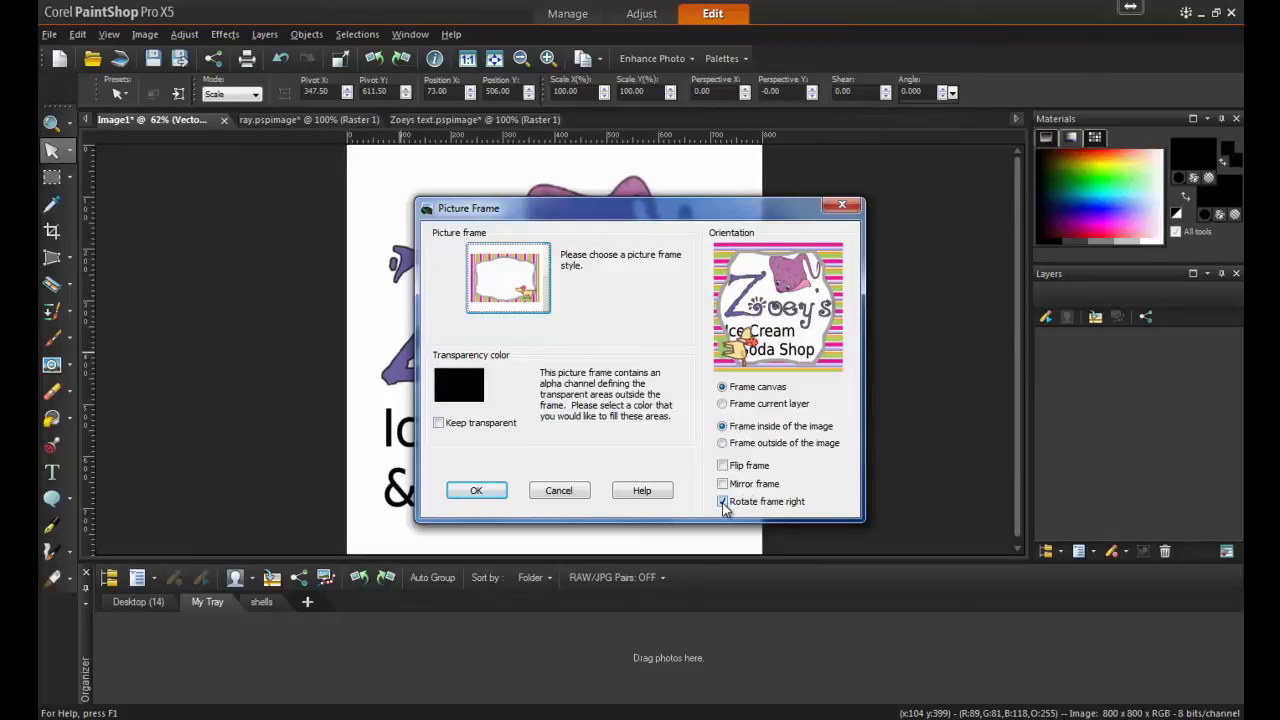
left_click(474, 491)
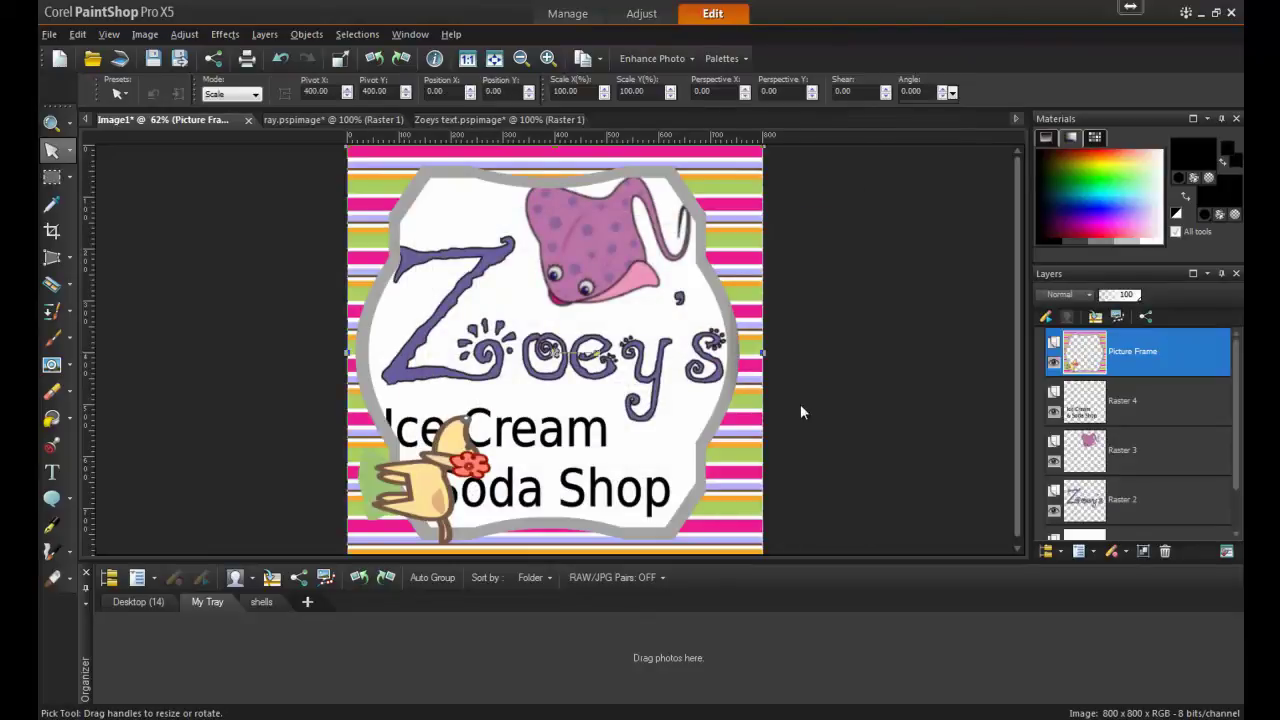
Delete the frame area inside the striped border with a rectangular selection, then deselect.
mouse_move(1138, 358)
left_click(51, 178)
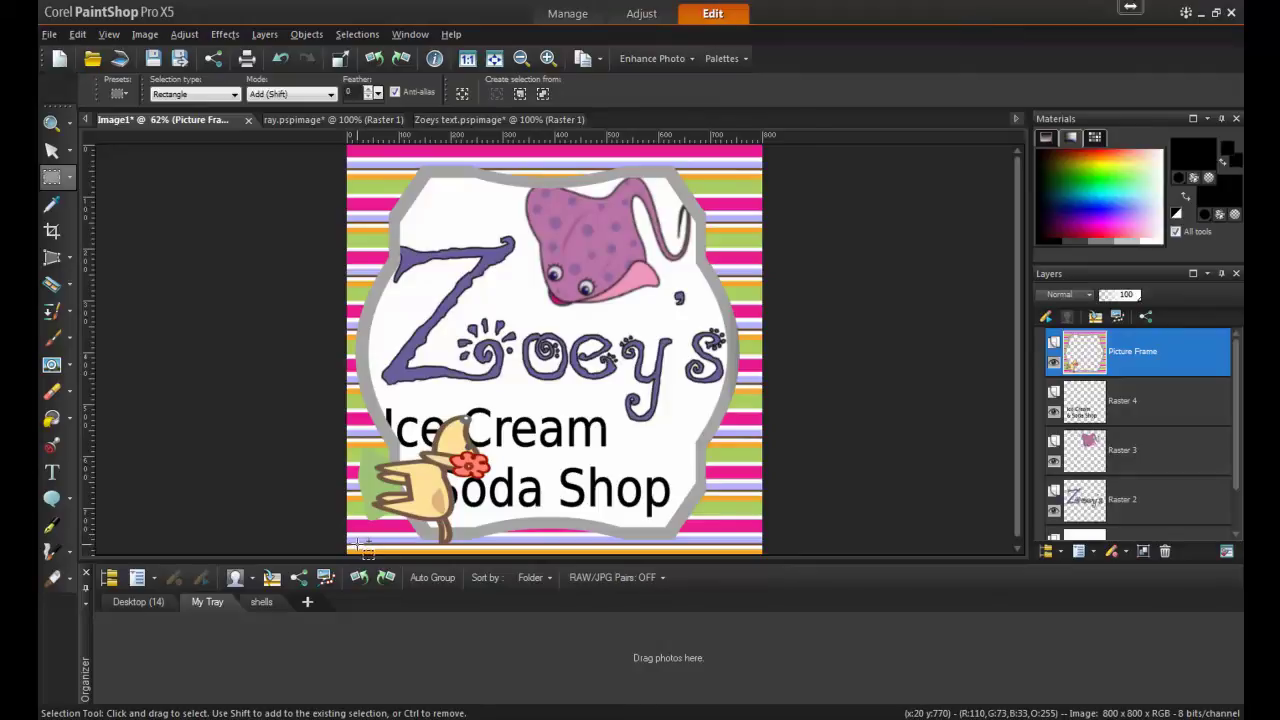
left_click_drag(358, 542, 750, 154)
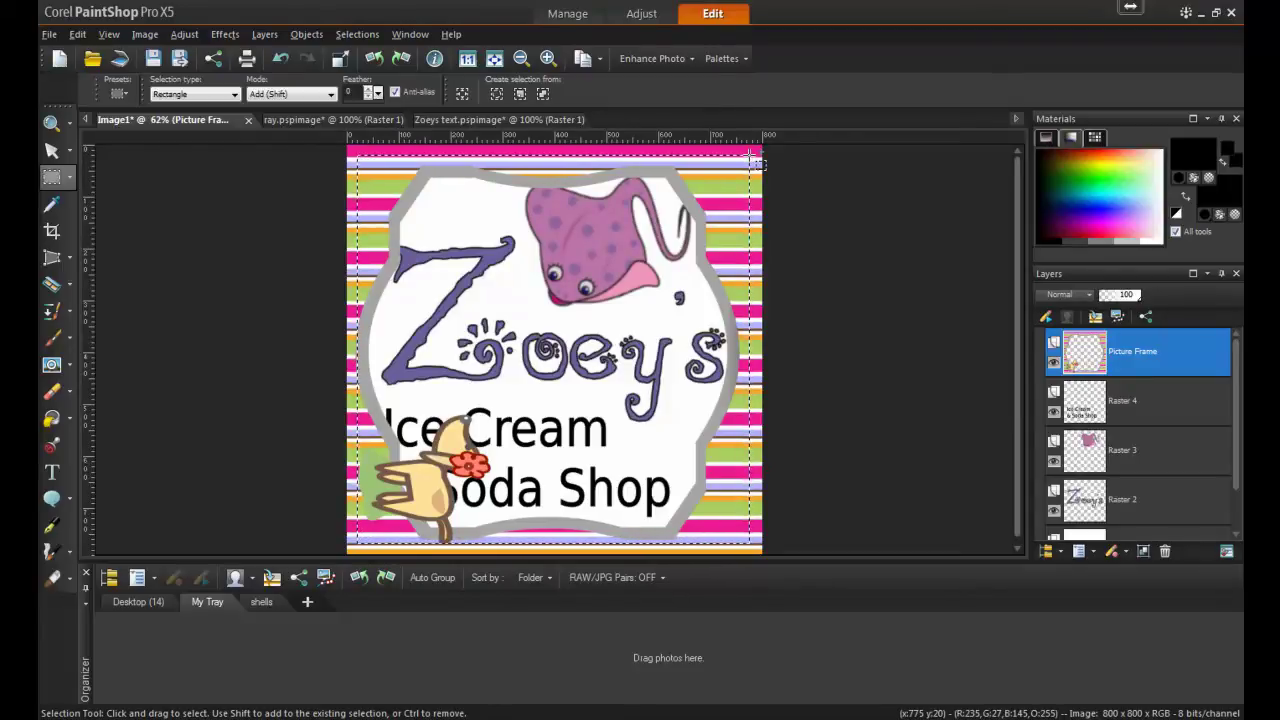
key("Delete")
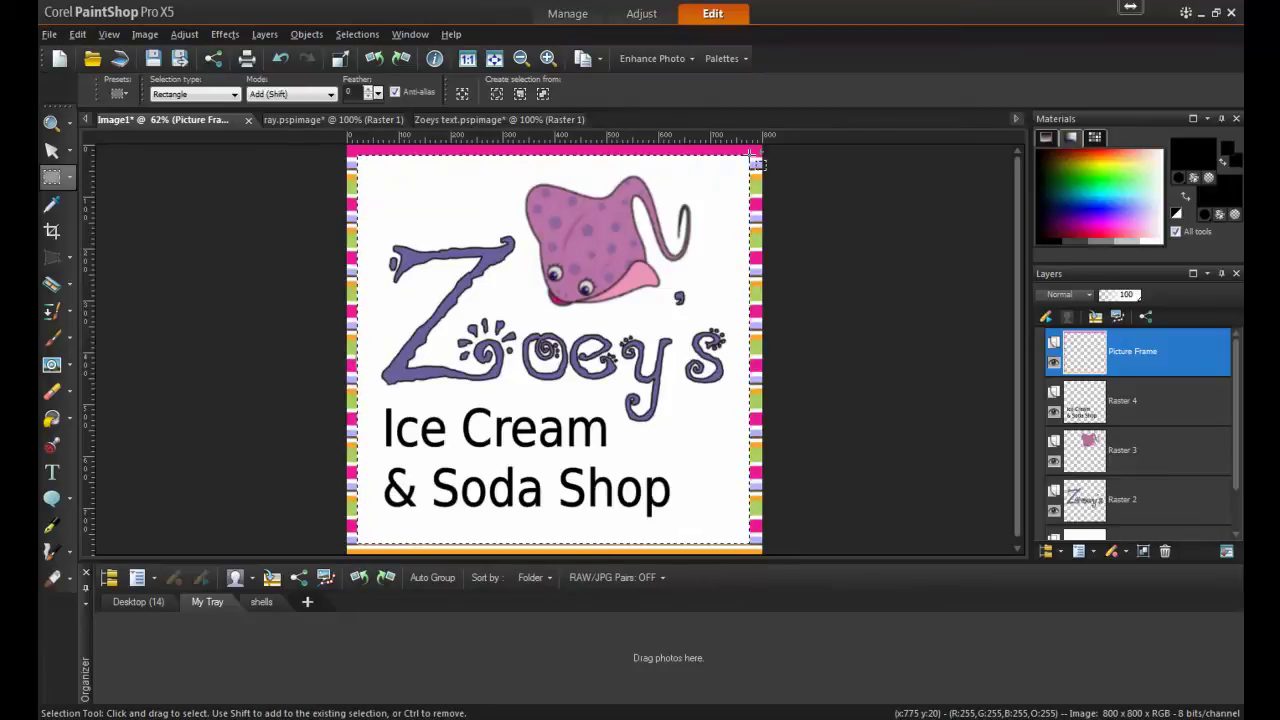
key("ctrl+d")
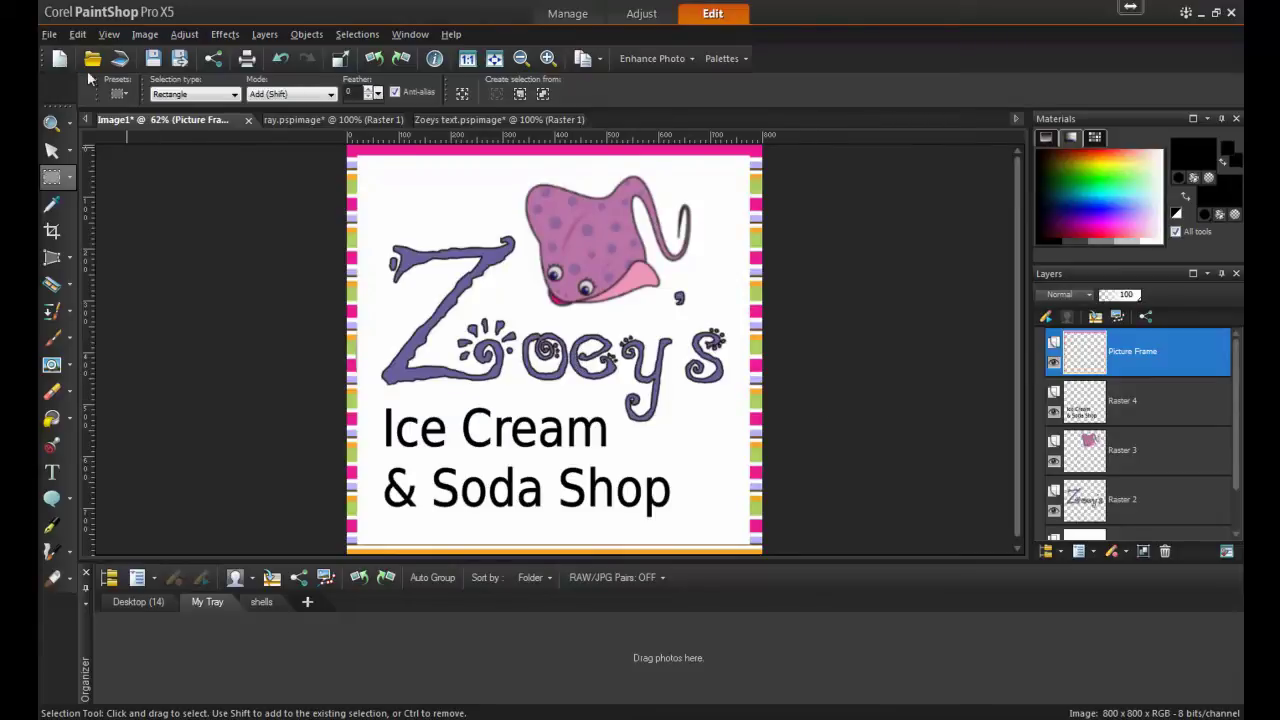
Save the image as JPEG file logo2.jpg, accepting the merge into one layer.
left_click(48, 34)
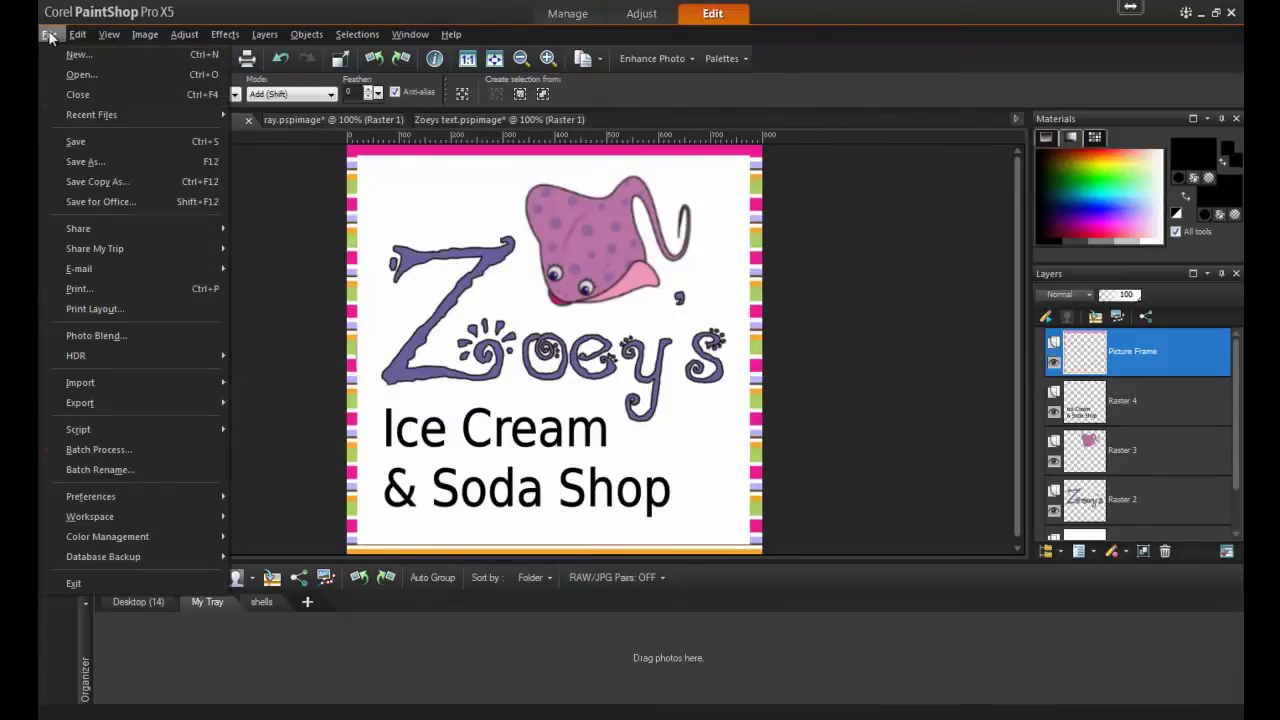
left_click(143, 164)
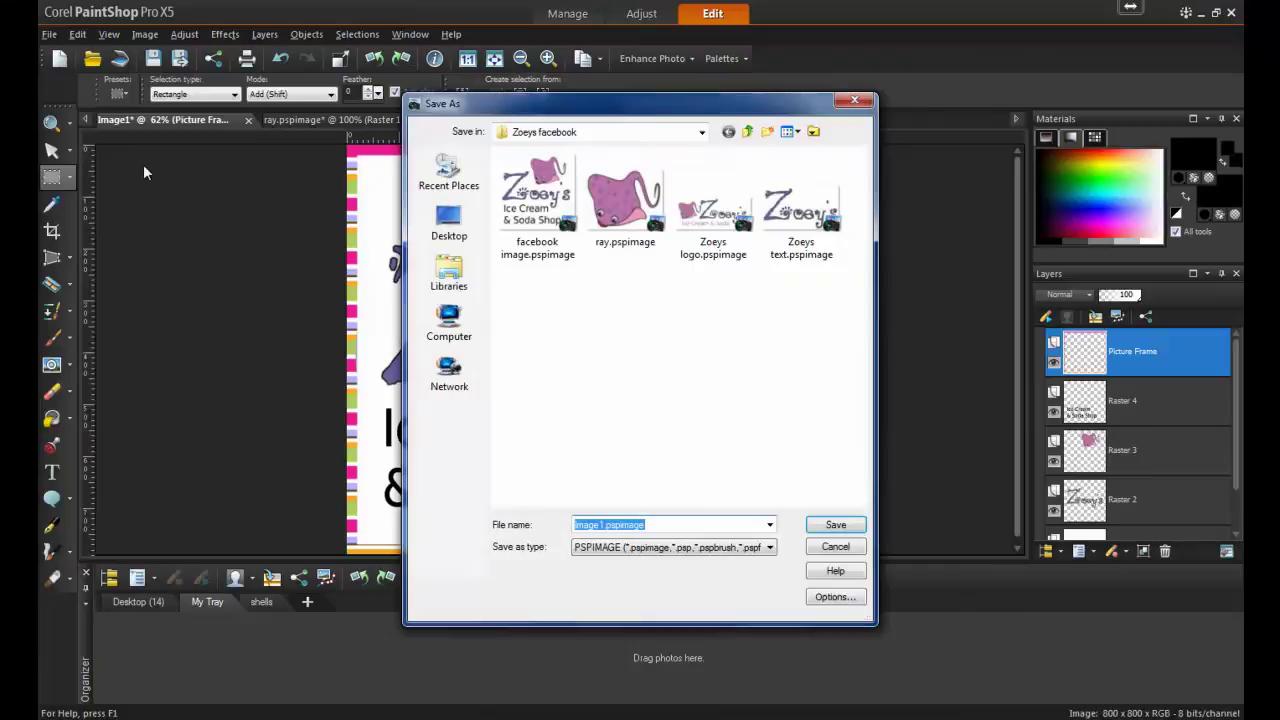
left_click(670, 547)
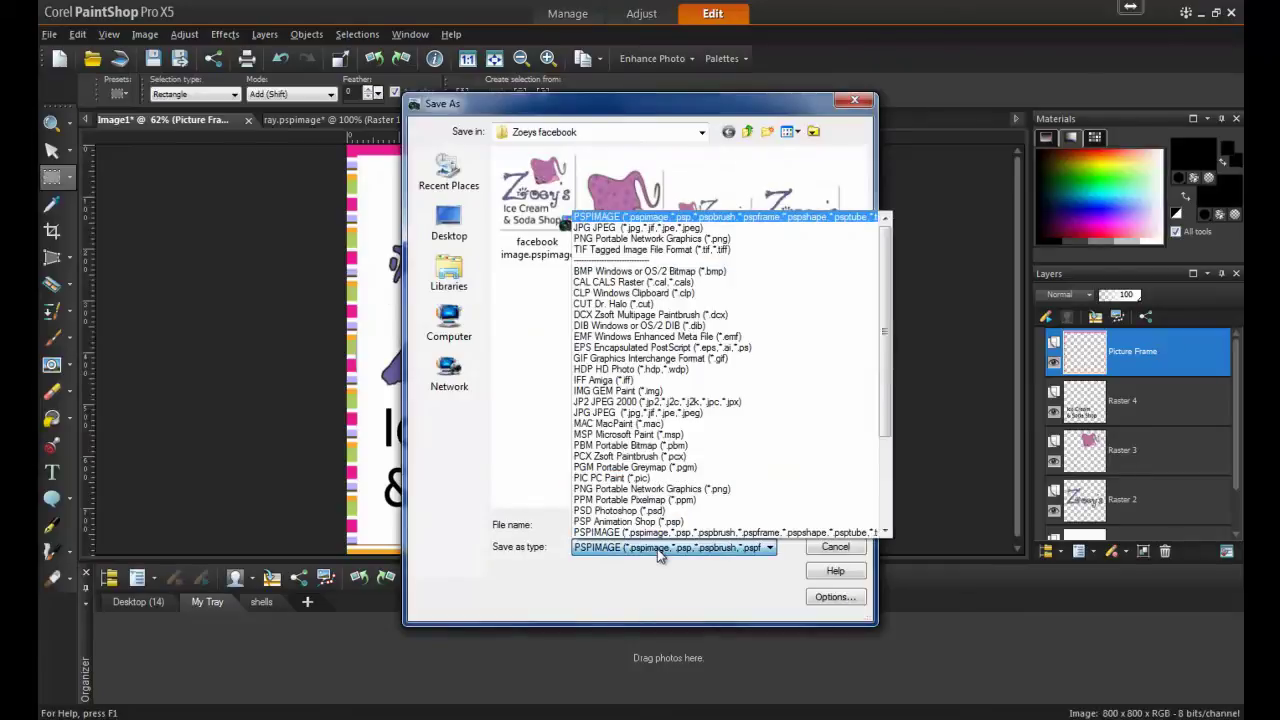
left_click(640, 228)
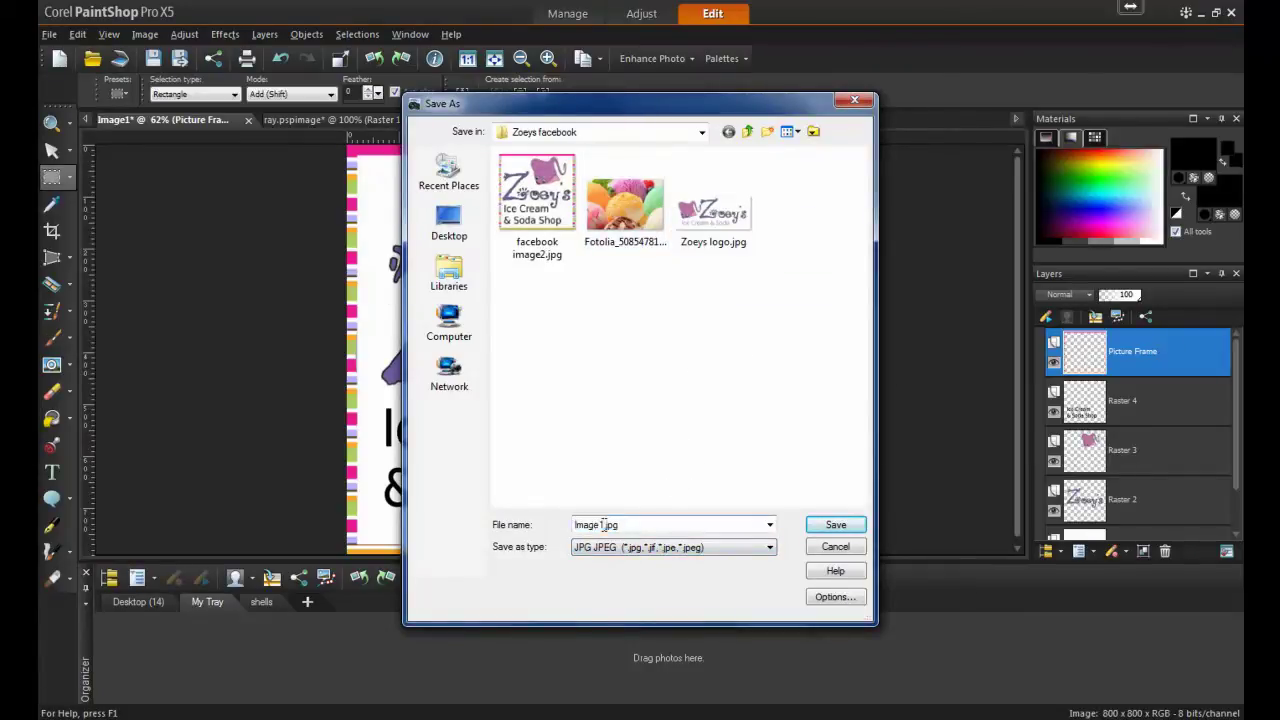
left_click_drag(610, 525, 549, 527)
type("logo2")
left_click(836, 524)
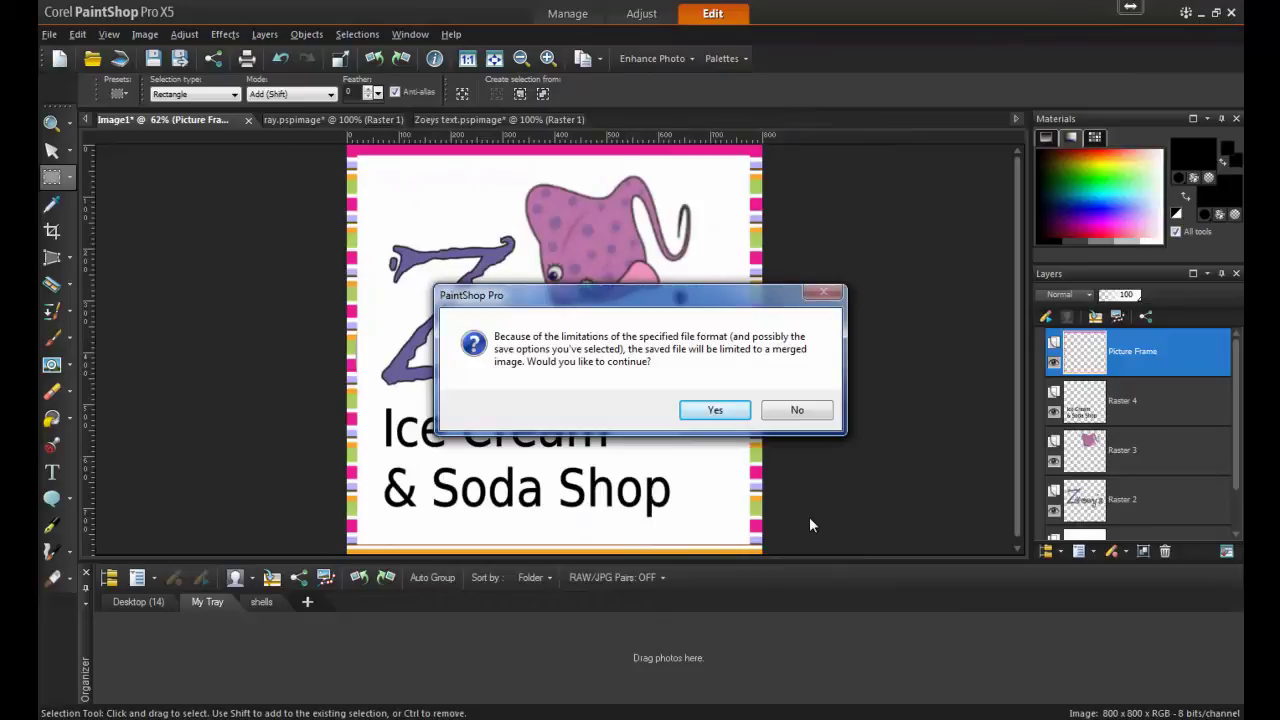
left_click(716, 410)
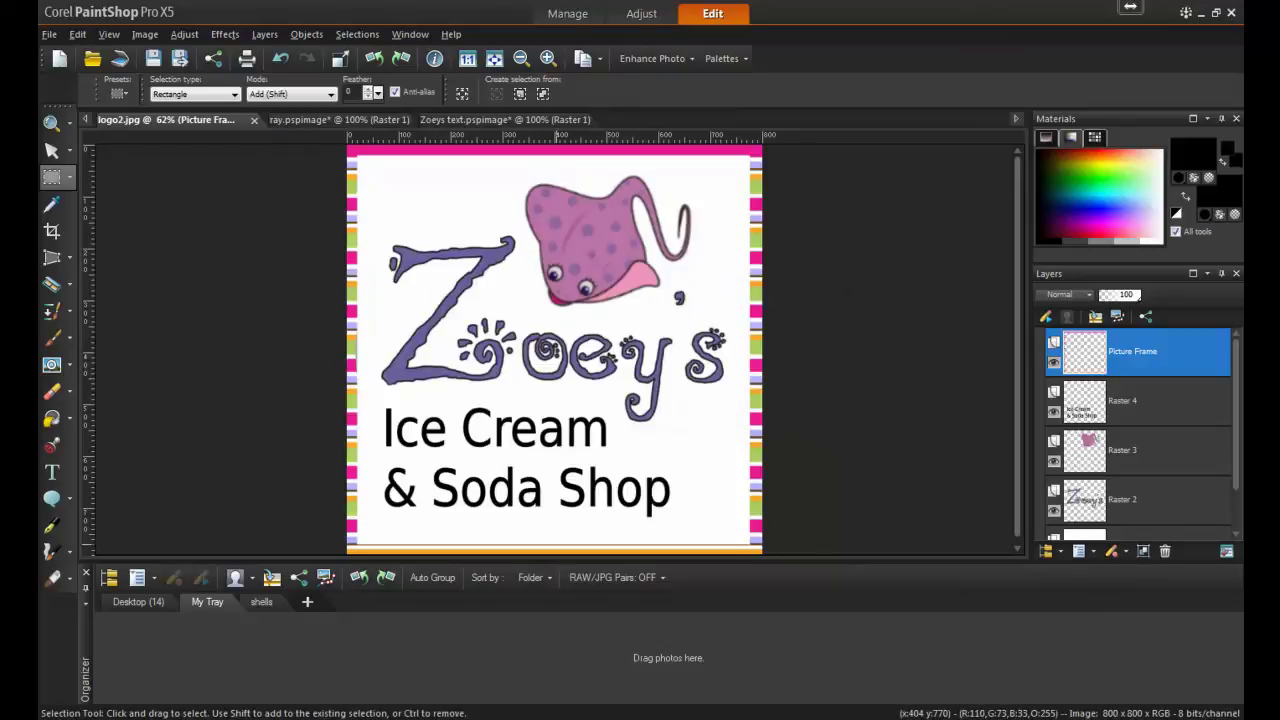
Go to the Firefox window on the taskbar to view the shop's Facebook page.
mouse_move(267, 719)
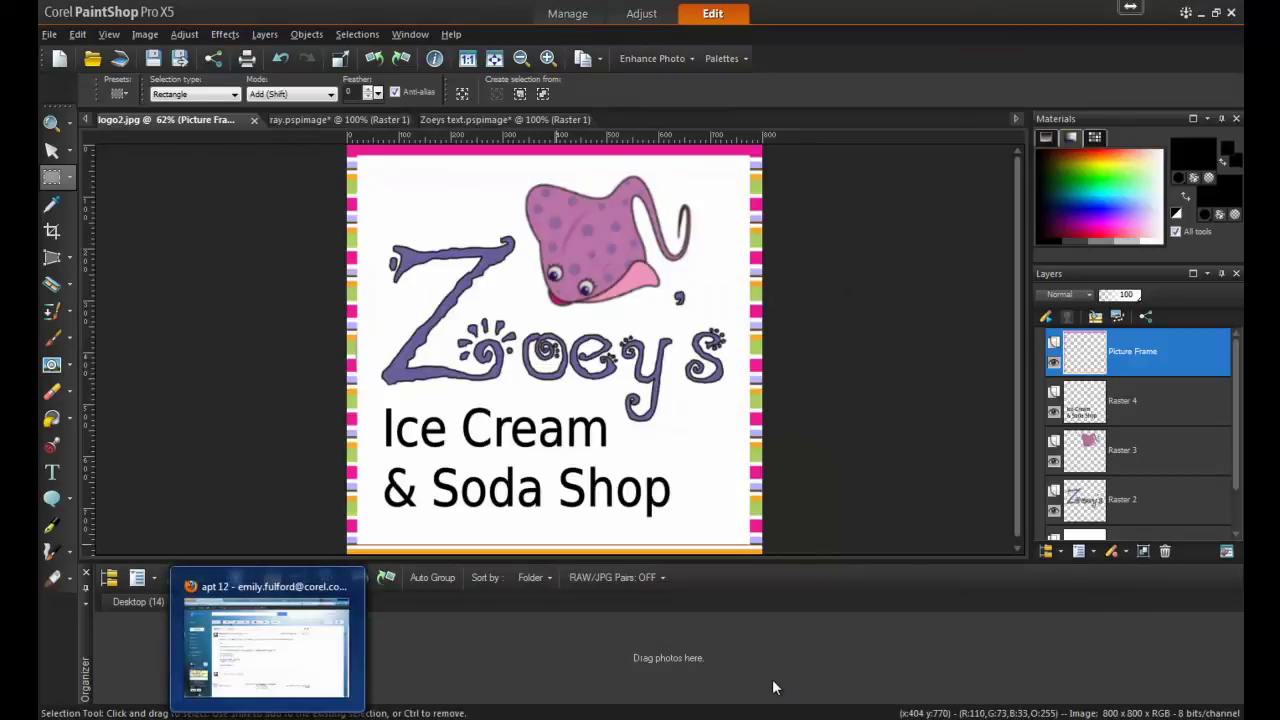